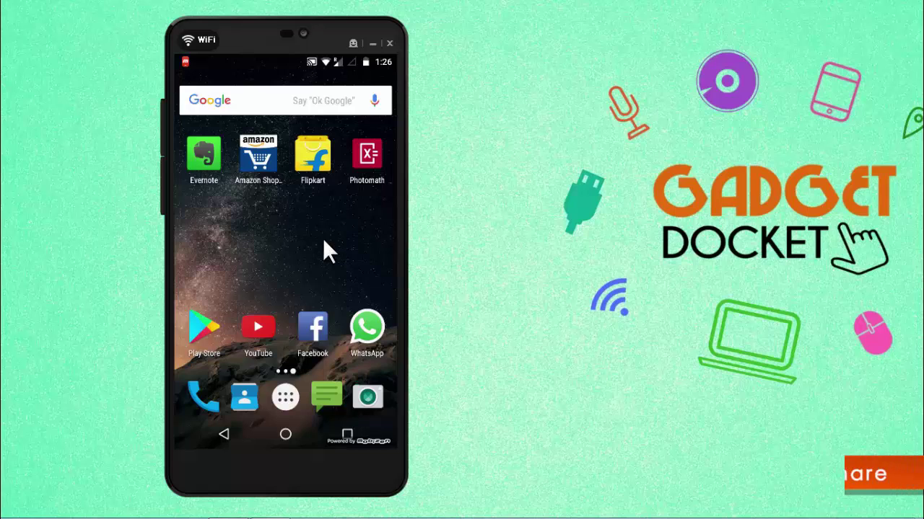
- Search Google Play for 'photomath' and open the Photomath - Camera Calculator listing
left_click(205, 324)
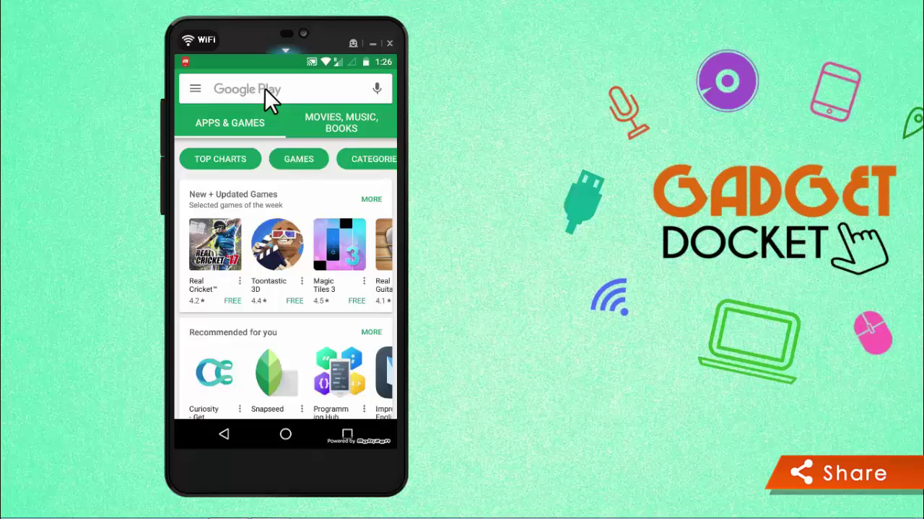
left_click(264, 88)
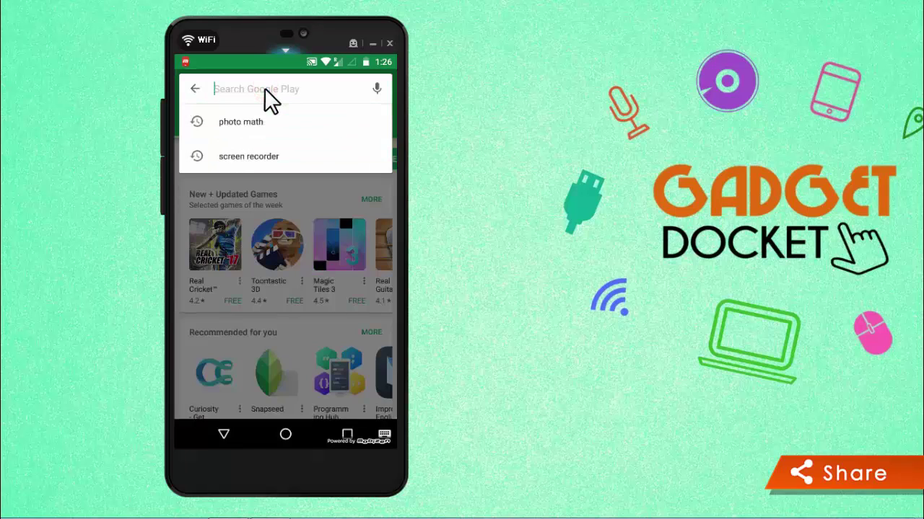
type("p")
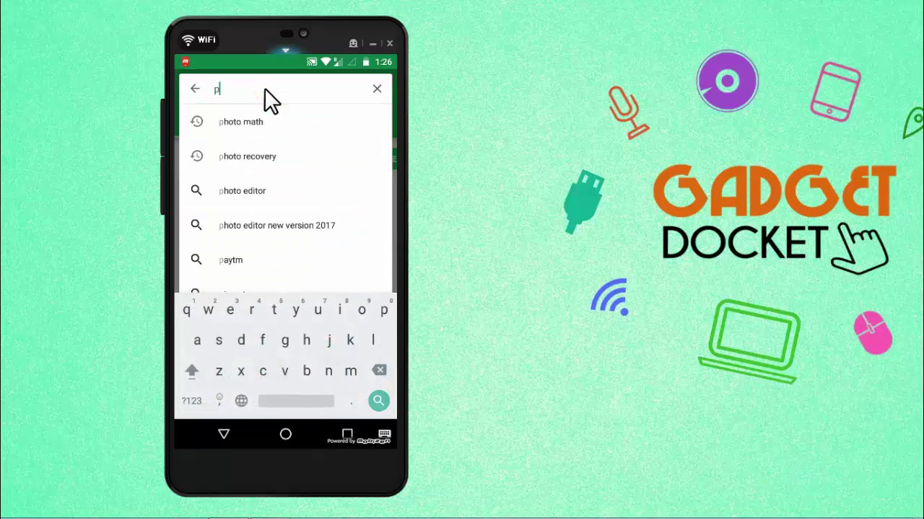
type("hoto")
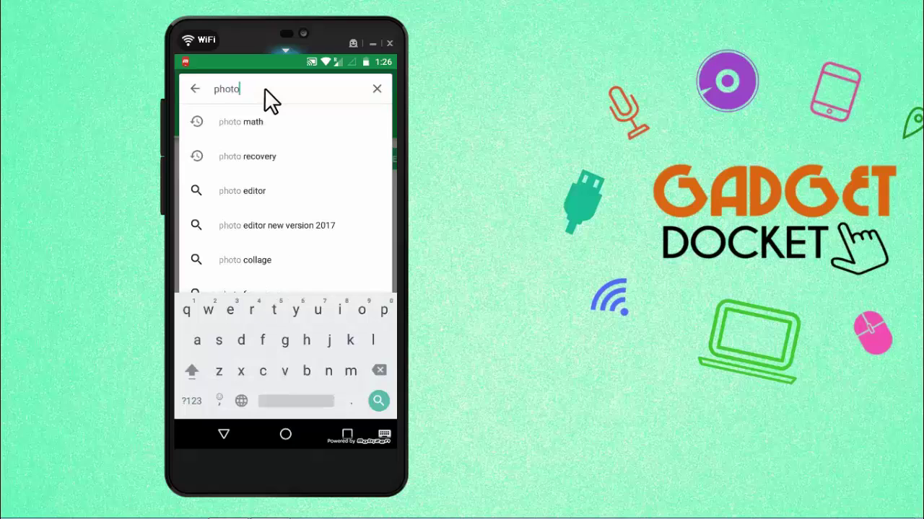
type("math")
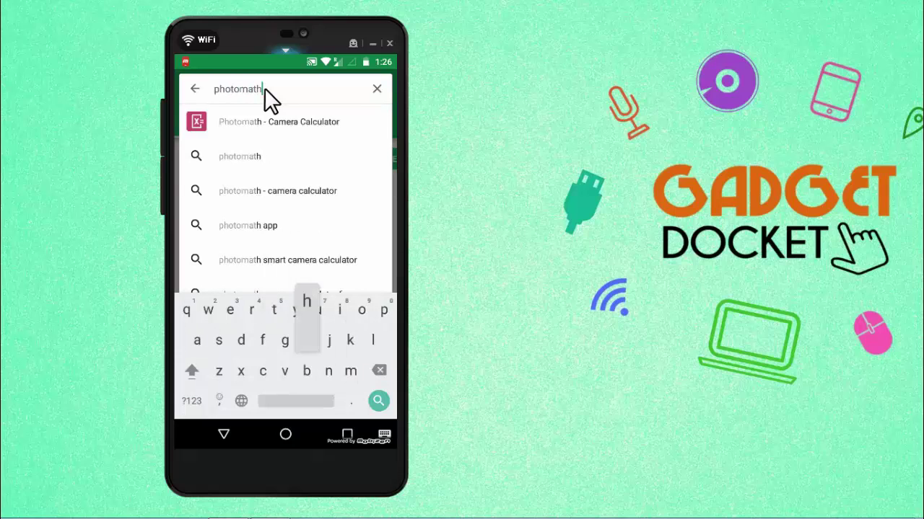
left_click(261, 119)
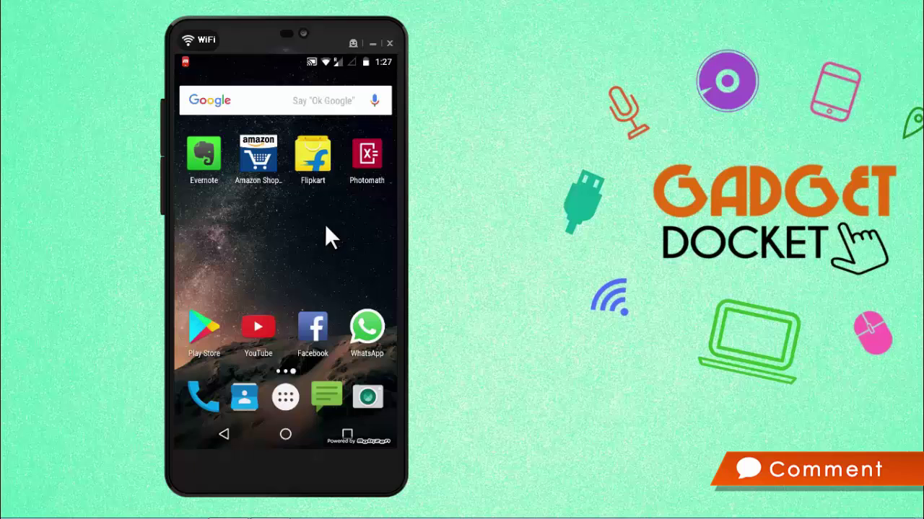
- Launch Photomath from its home-screen icon to reach the camera scanner
left_click(369, 172)
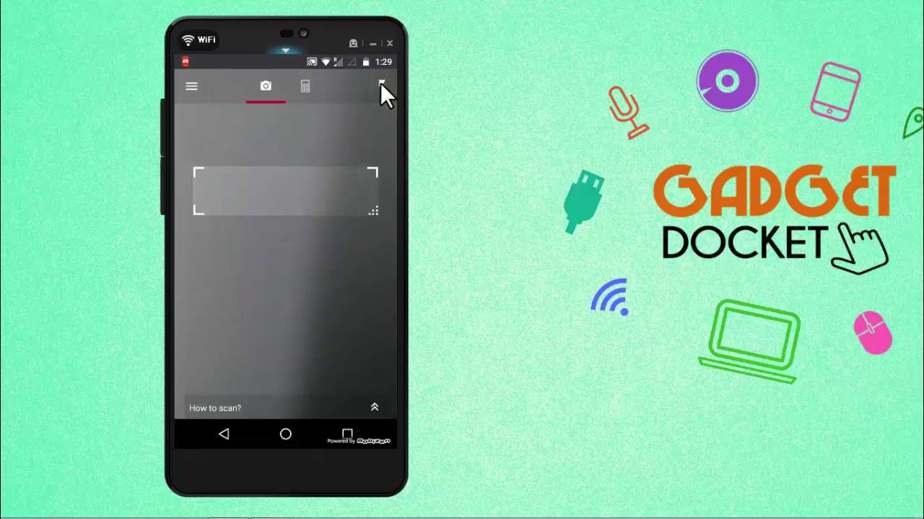
- Turn on the flash and scan the handwritten 77+32+(65×3) to get 304
left_click(380, 82)
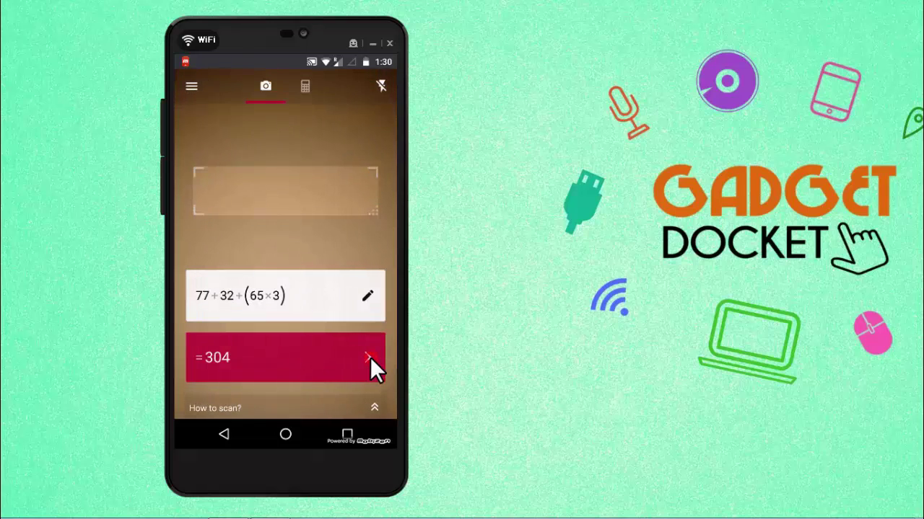
- View the Solving Steps for the 304 result, then return to the camera scanner
left_click(370, 357)
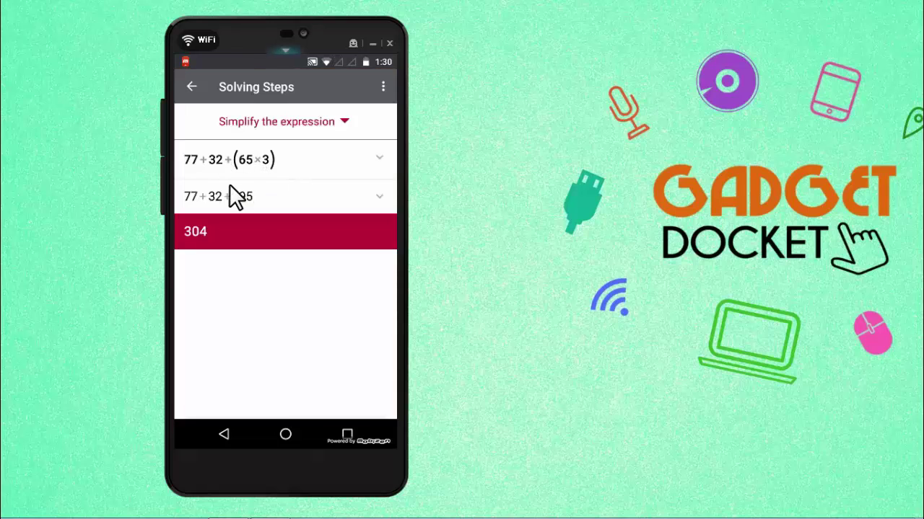
key("Escape")
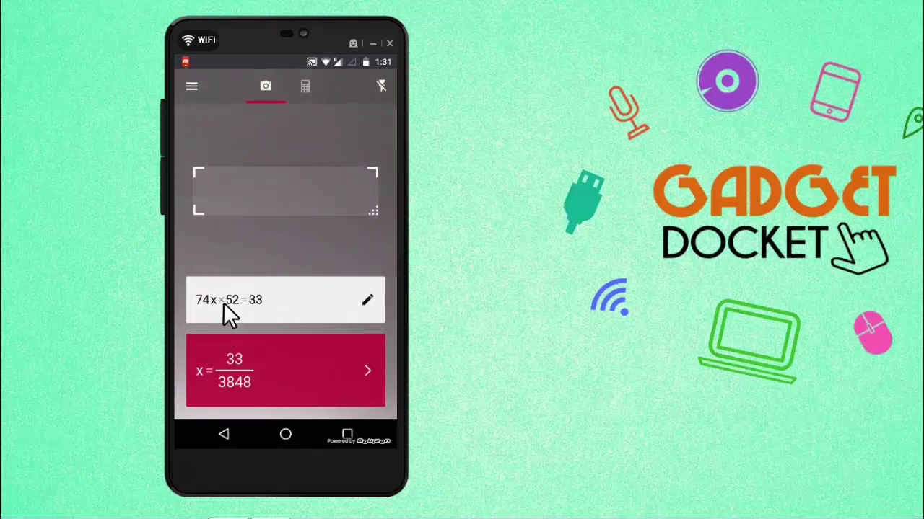
- Frame the handwritten 74x×52=33 to show the solution x = 33/3848
left_click_drag(220, 315, 319, 195)
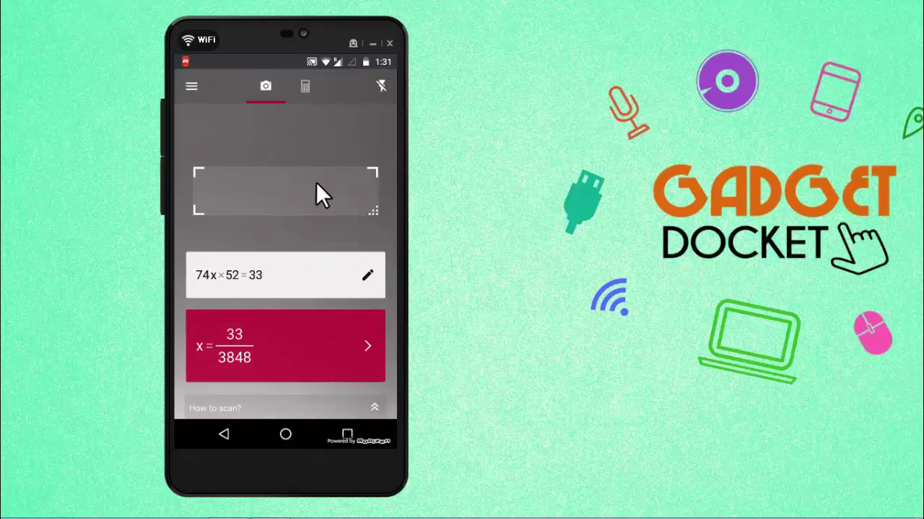
- In typing mode, enter the fraction 45 over 55 using the fraction key
left_click(307, 88)
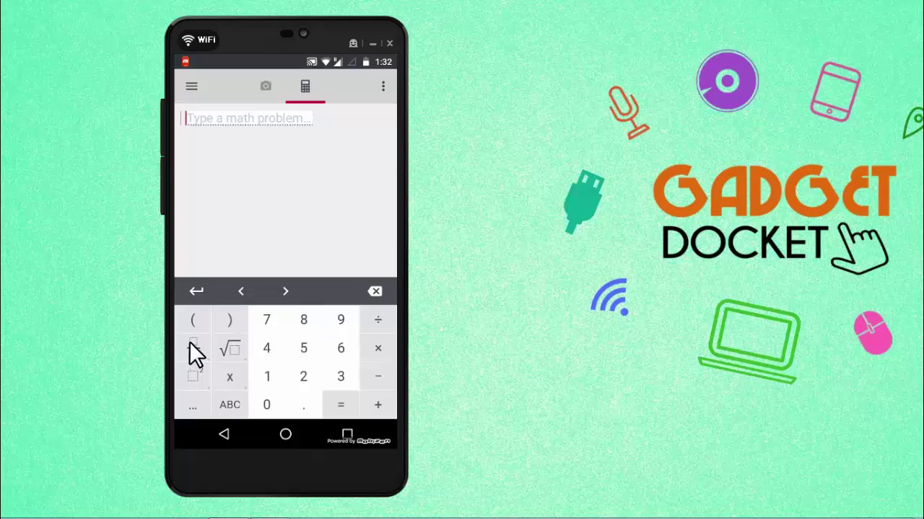
left_click(189, 343)
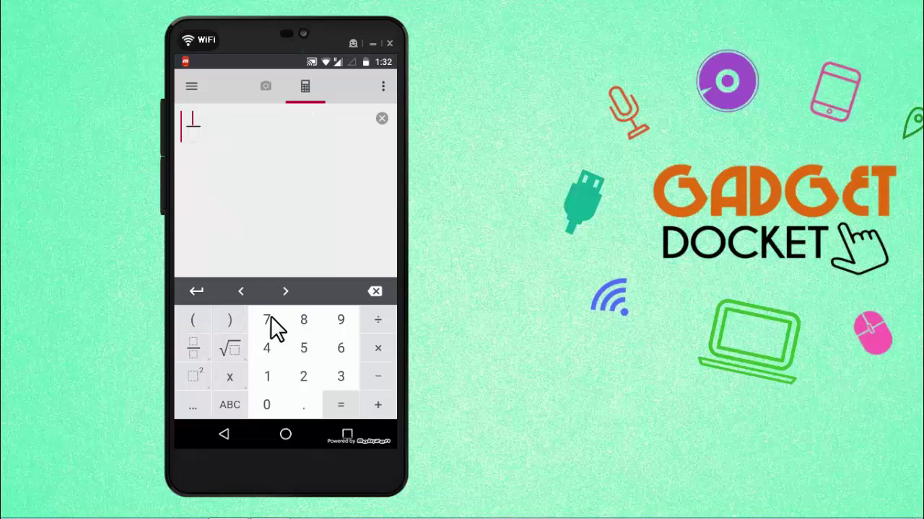
type("45")
type("55")
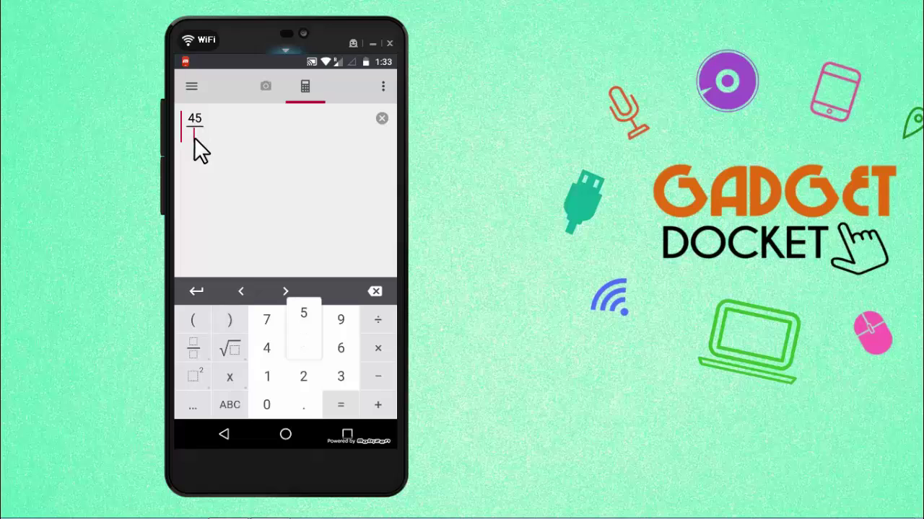